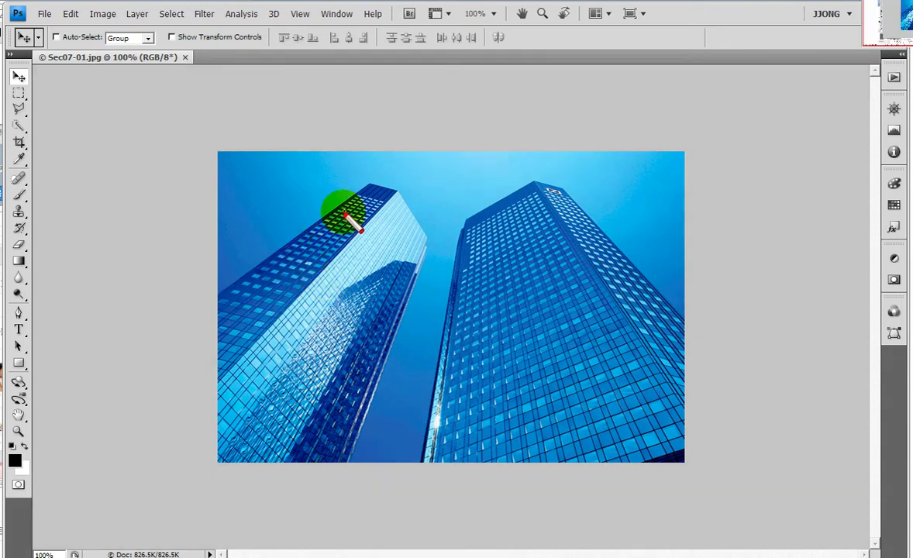
Click trial points around the left skyscraper's outline, then make the Pen tool active
{"action": "left_click_drag", "start_coordinate": [361, 185], "coordinate": [413, 275]}
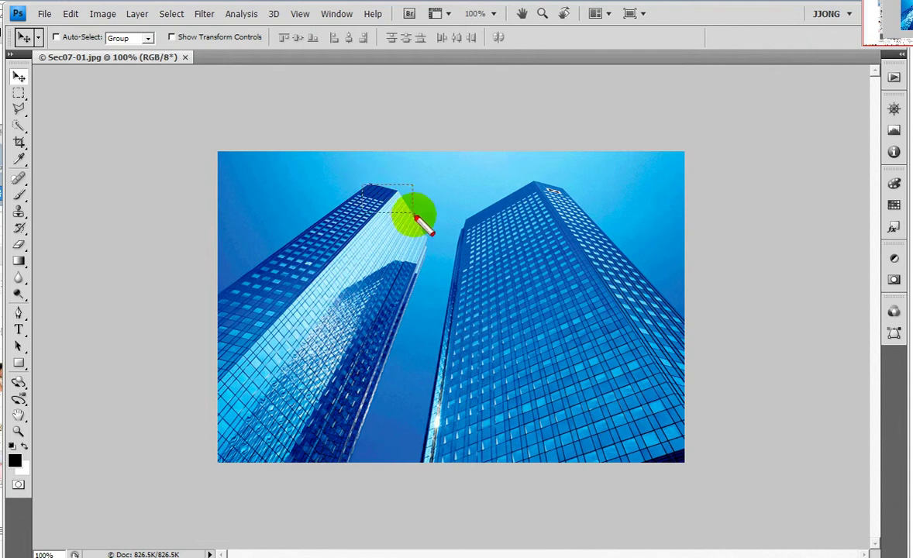
{"action": "left_click", "coordinate": [356, 320]}
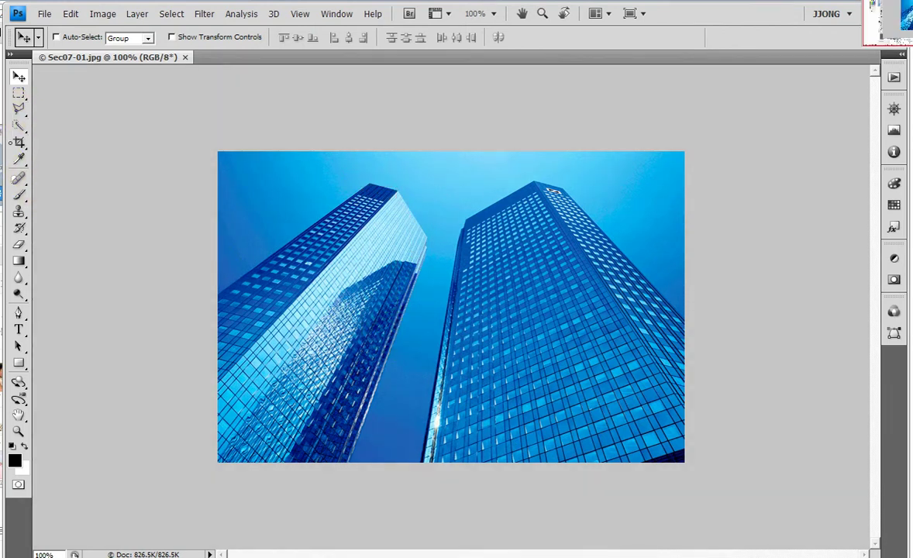
{"action": "left_click", "coordinate": [190, 299]}
{"action": "left_click", "coordinate": [366, 186]}
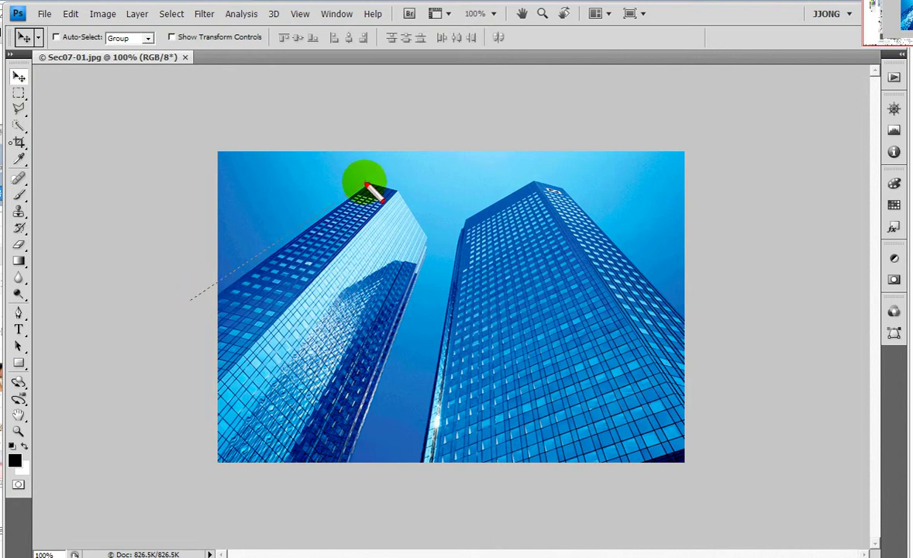
{"action": "left_click", "coordinate": [398, 193]}
{"action": "left_click", "coordinate": [431, 241]}
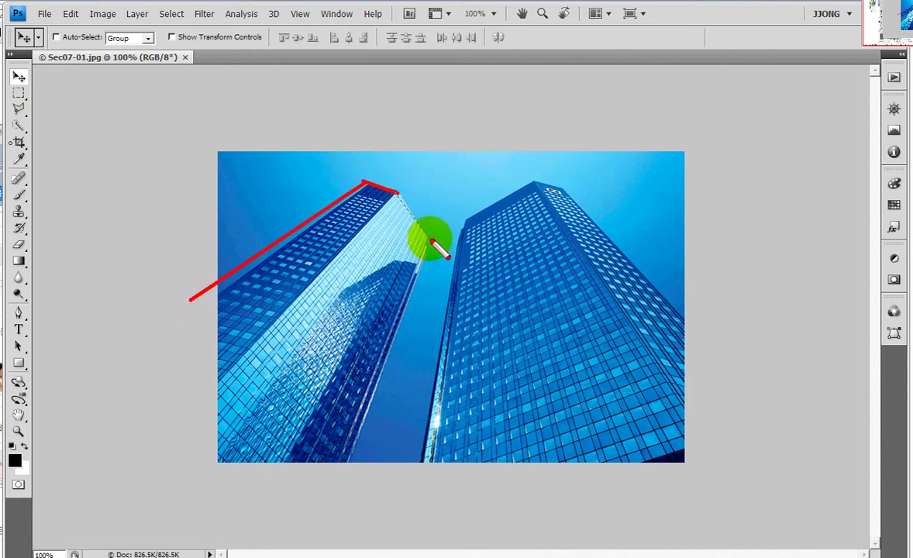
{"action": "left_click", "coordinate": [358, 471]}
{"action": "left_click", "coordinate": [343, 507]}
{"action": "left_click", "coordinate": [151, 505]}
{"action": "left_click", "coordinate": [188, 301]}
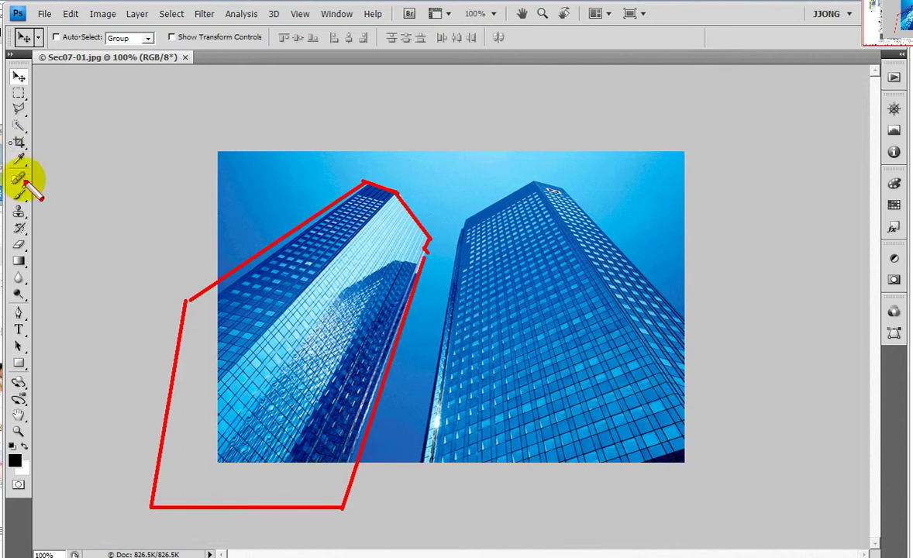
{"action": "left_click", "coordinate": [18, 312]}
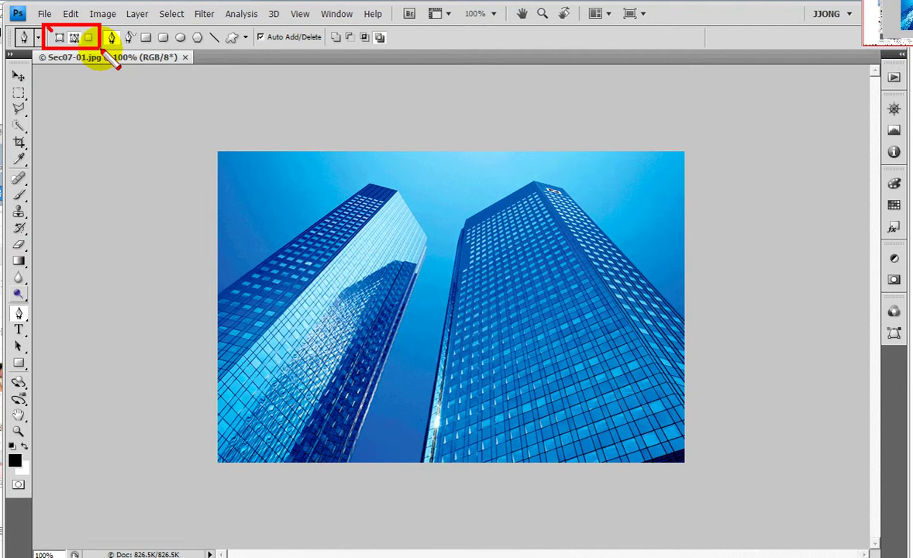
In Paths mode, trace a closed outline around the left skyscraper, extending past the bottom edge
{"action": "left_click", "coordinate": [73, 38]}
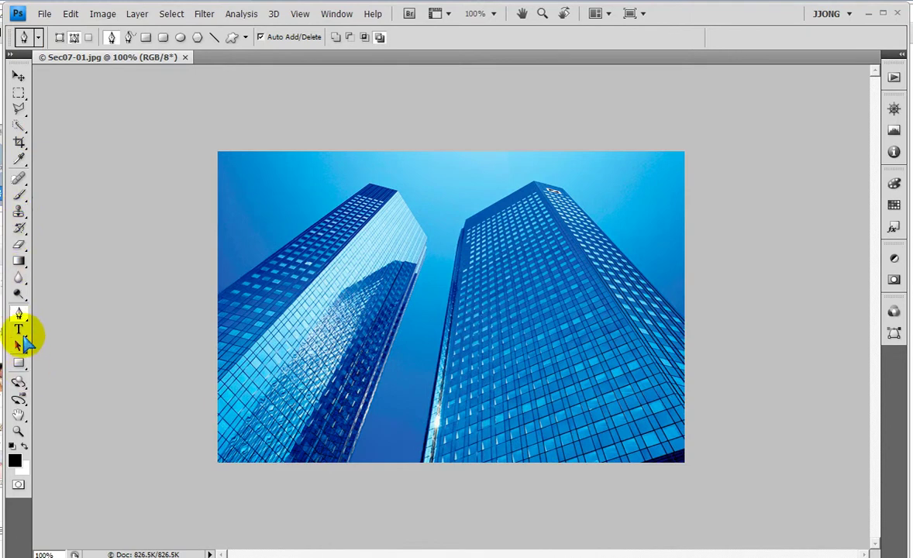
{"action": "left_click", "coordinate": [201, 305]}
{"action": "left_click", "coordinate": [369, 183]}
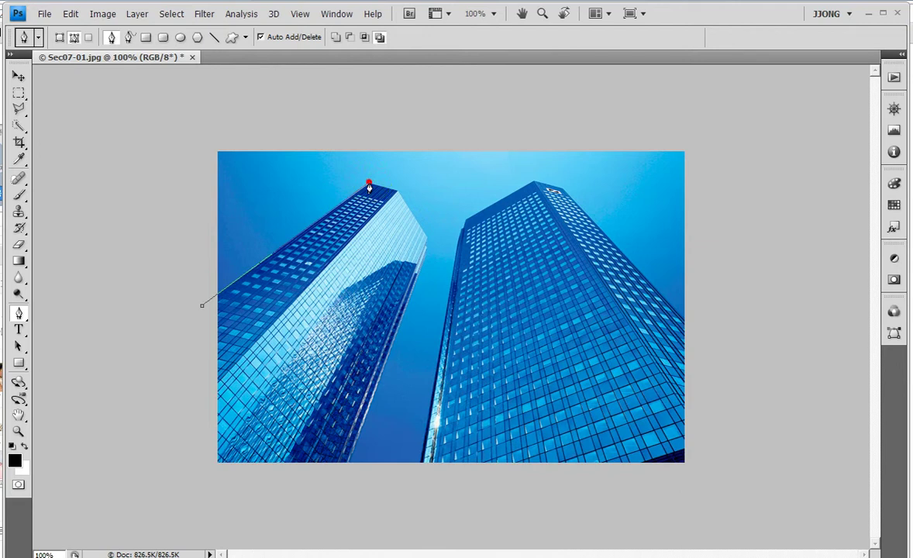
{"action": "left_click", "coordinate": [396, 190]}
{"action": "left_click", "coordinate": [427, 238]}
{"action": "left_click", "coordinate": [425, 246]}
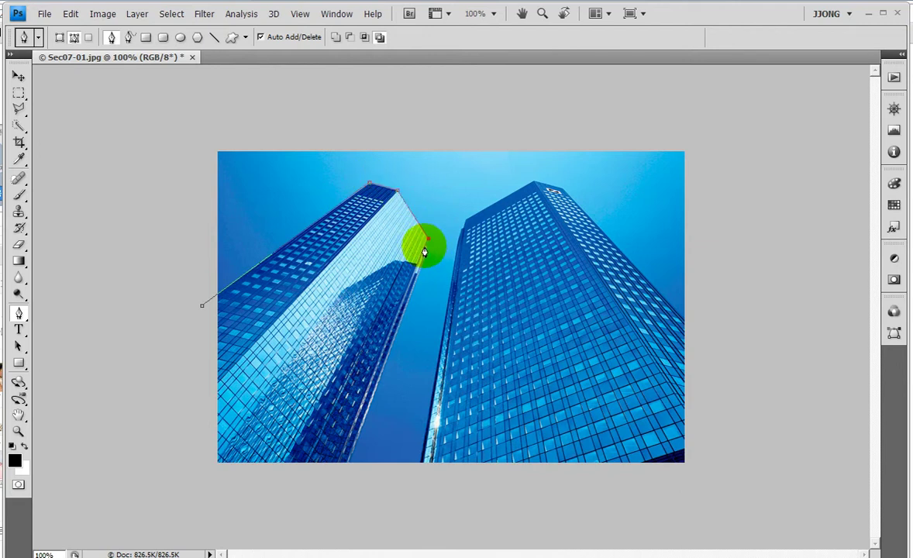
{"action": "left_click", "coordinate": [346, 474]}
{"action": "left_click", "coordinate": [204, 478]}
{"action": "left_click", "coordinate": [202, 308]}
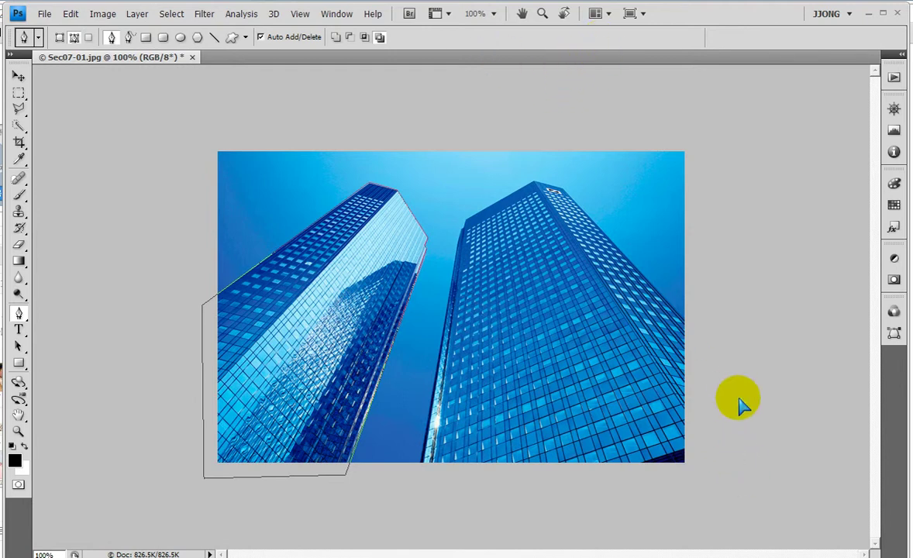
{"action": "left_click", "coordinate": [714, 400]}
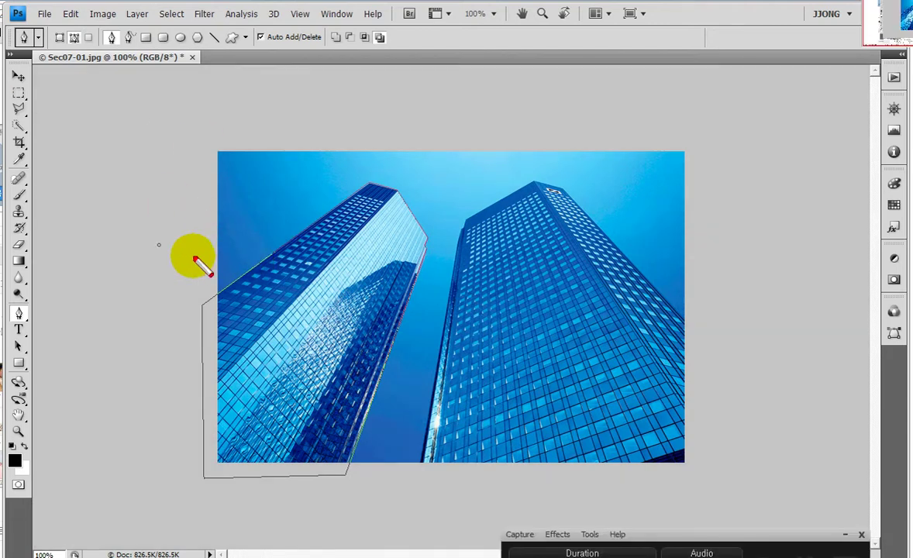
{"action": "left_click", "coordinate": [190, 322]}
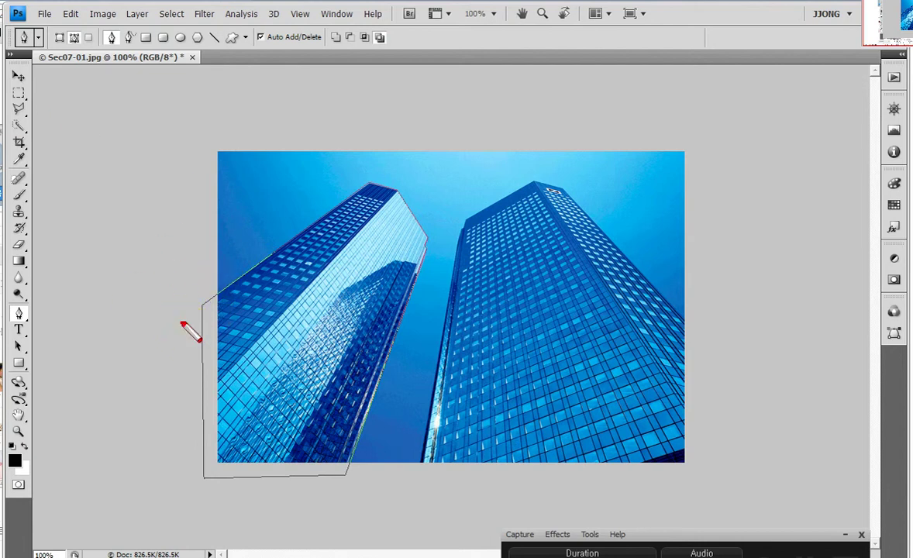
{"action": "left_click", "coordinate": [396, 189]}
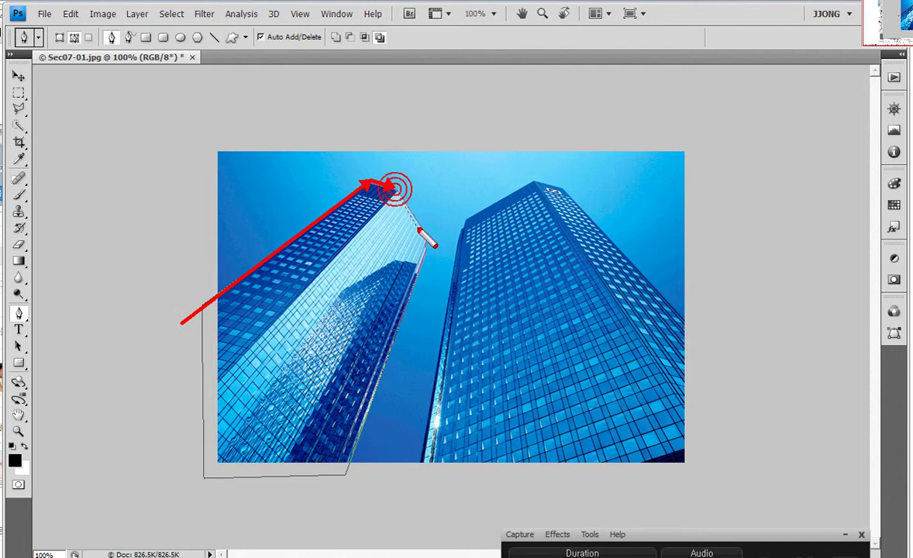
{"action": "left_click", "coordinate": [427, 234]}
{"action": "left_click", "coordinate": [422, 244]}
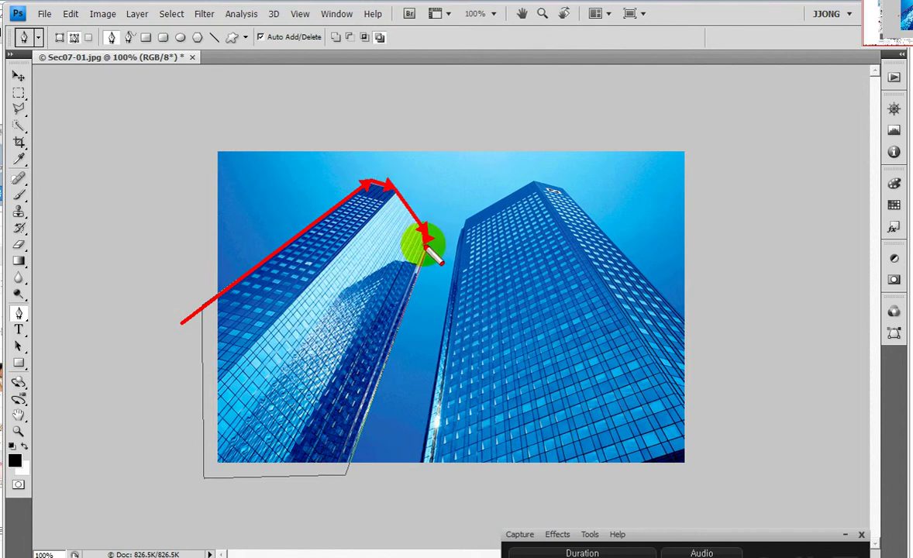
{"action": "left_click", "coordinate": [349, 475]}
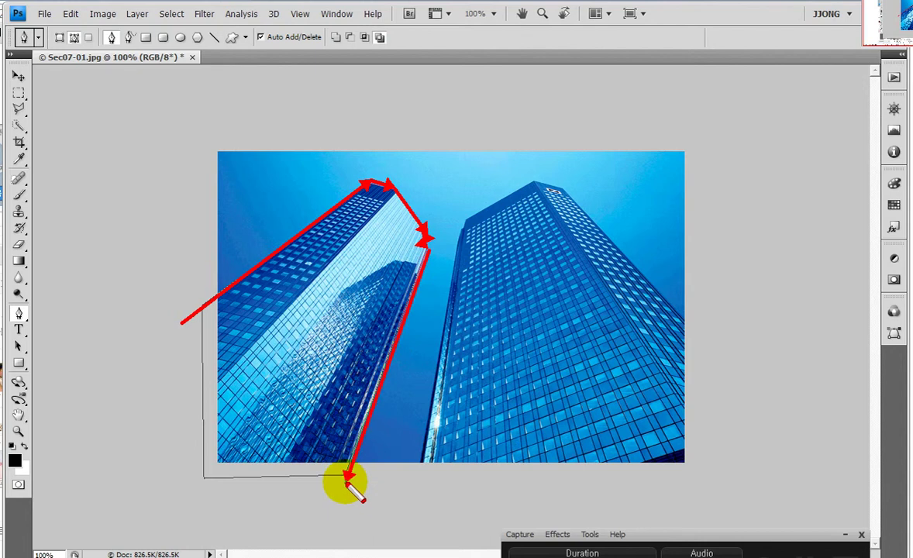
{"action": "left_click", "coordinate": [200, 475]}
{"action": "left_click", "coordinate": [184, 317]}
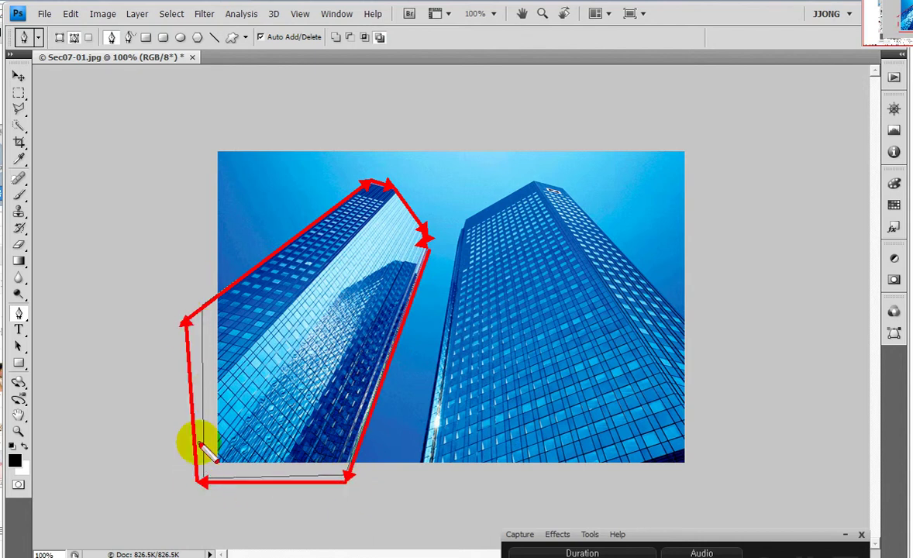
{"action": "left_click", "coordinate": [176, 470]}
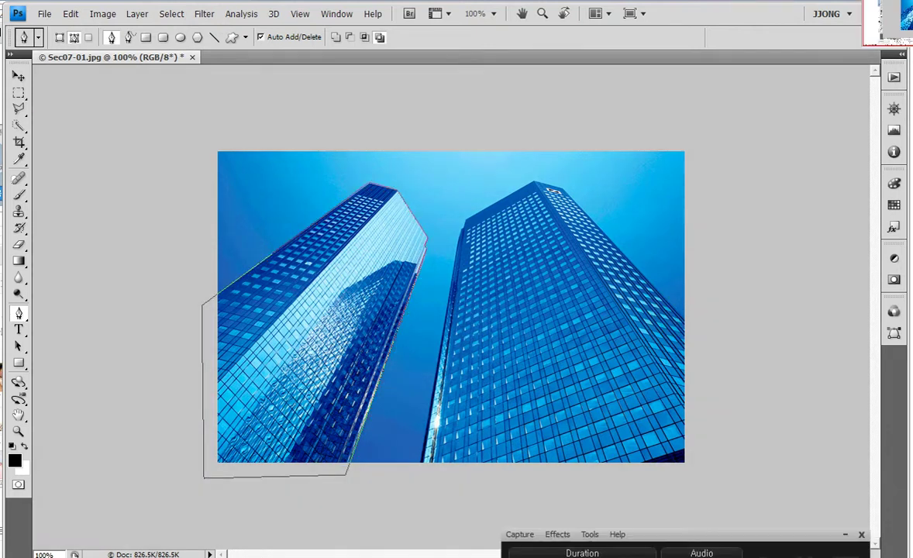
Open the Paths panel showing the left skyscraper's Work Path
{"action": "left_click_drag", "start_coordinate": [870, 319], "coordinate": [912, 353]}
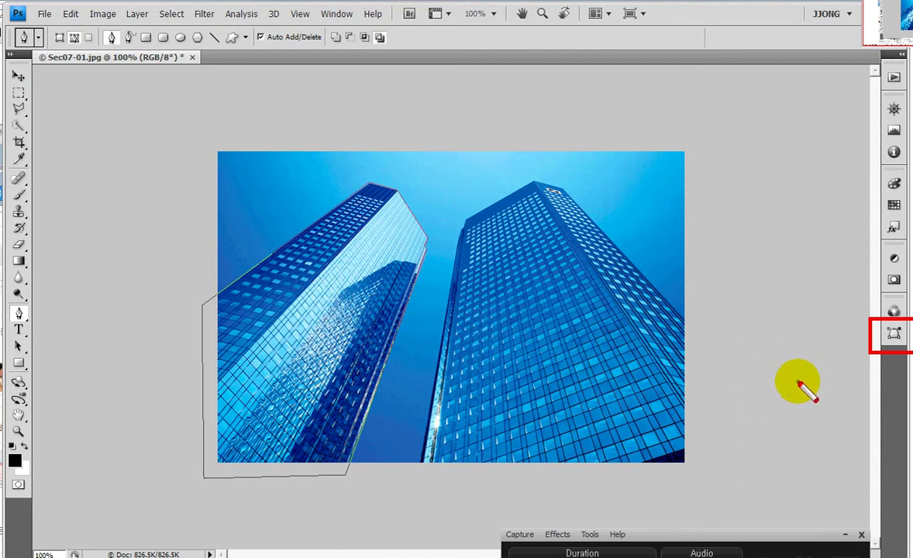
{"action": "key", "text": "Escape"}
{"action": "left_click", "coordinate": [894, 335]}
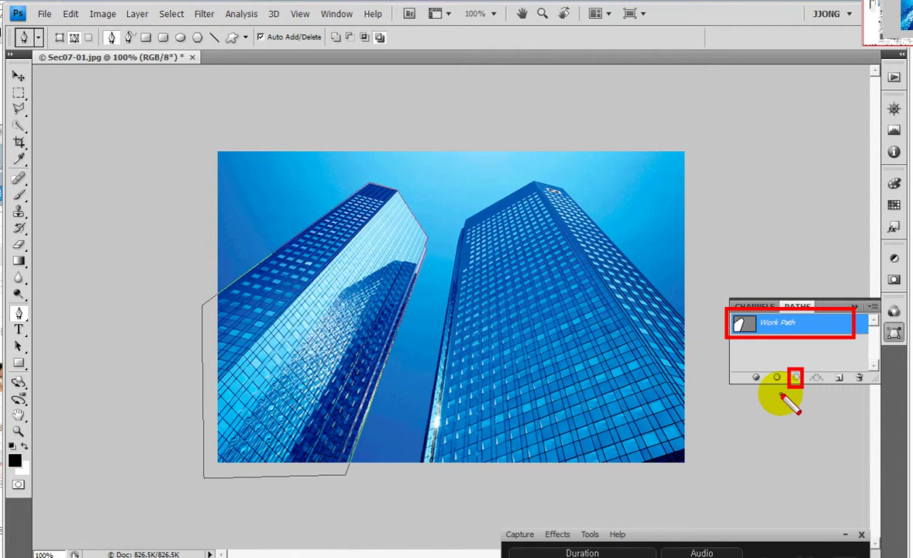
Load the Work Path as a selection, copy it to Layer 1, and hide Background
{"action": "left_click", "coordinate": [795, 378]}
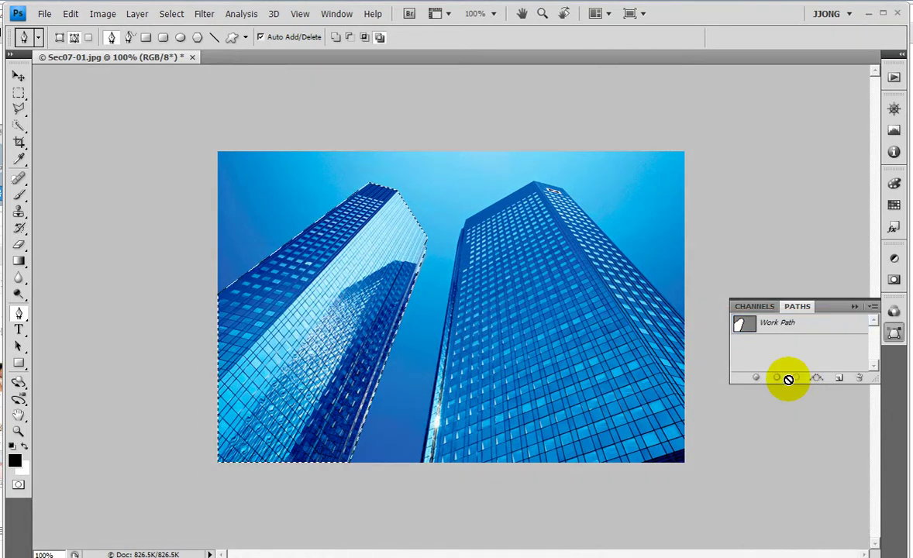
{"action": "left_click", "coordinate": [828, 13]}
{"action": "left_click", "coordinate": [819, 34]}
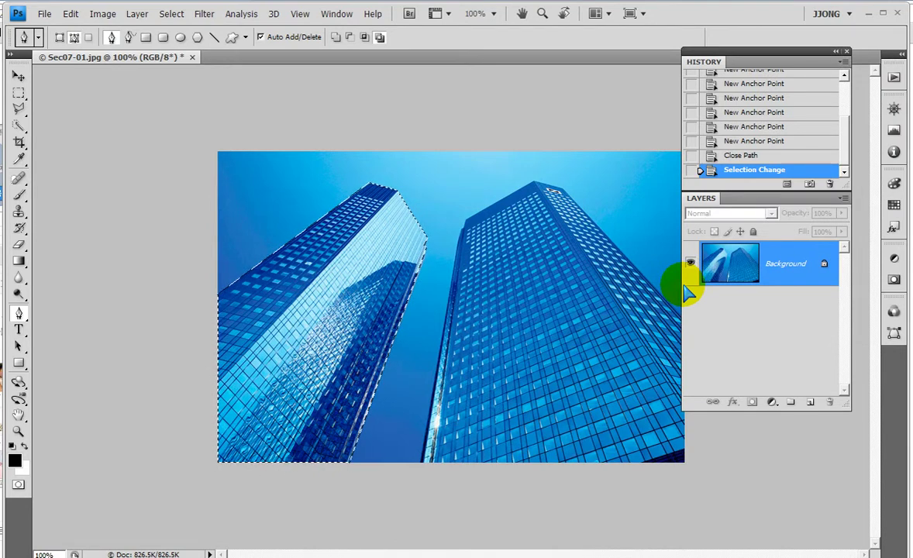
{"action": "key", "text": "ctrl+j"}
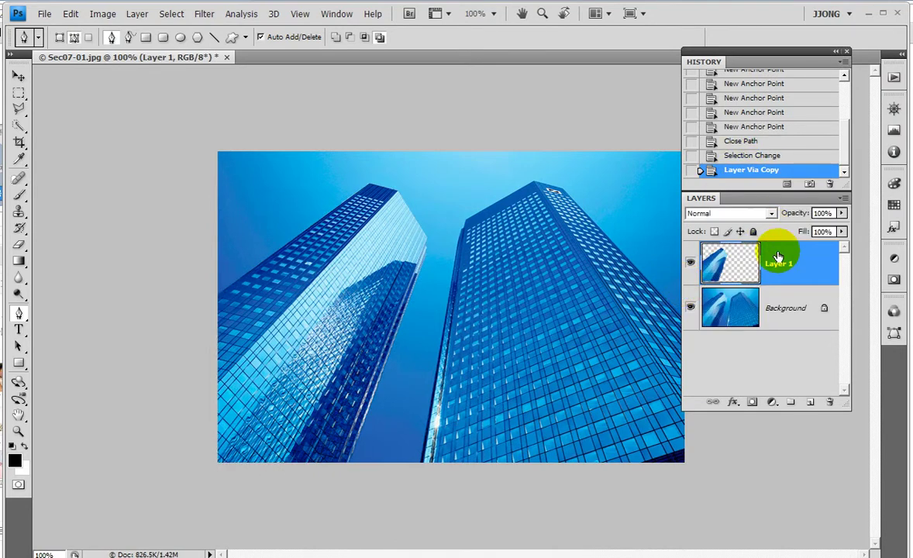
{"action": "left_click", "coordinate": [689, 309]}
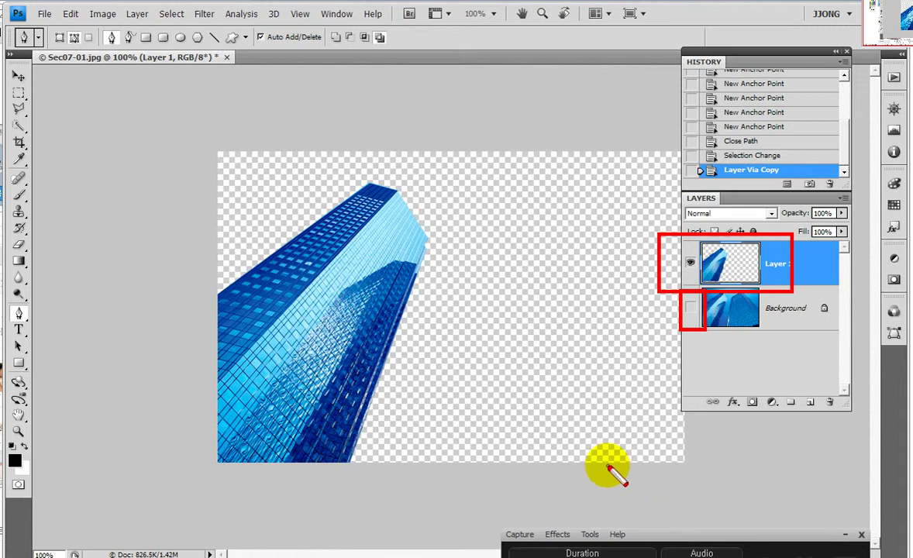
Select Layer 1 and bring up Hue/Saturation with Ctrl+U
{"action": "key", "text": "Escape"}
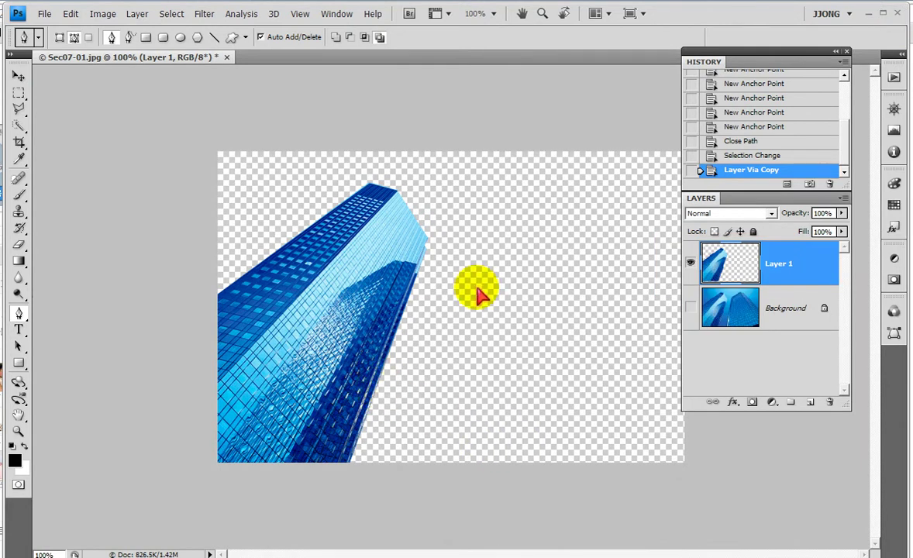
{"action": "left_click", "coordinate": [785, 273]}
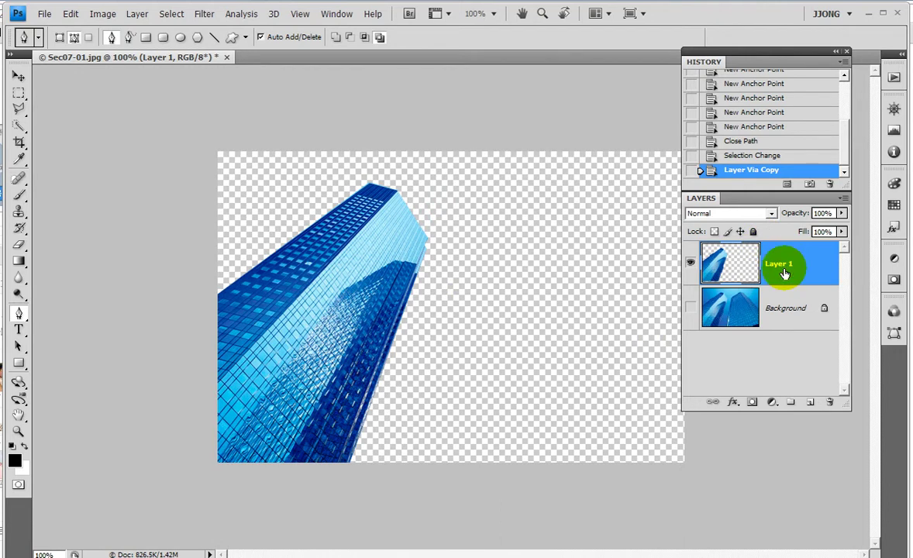
{"action": "key", "text": "ctrl+u"}
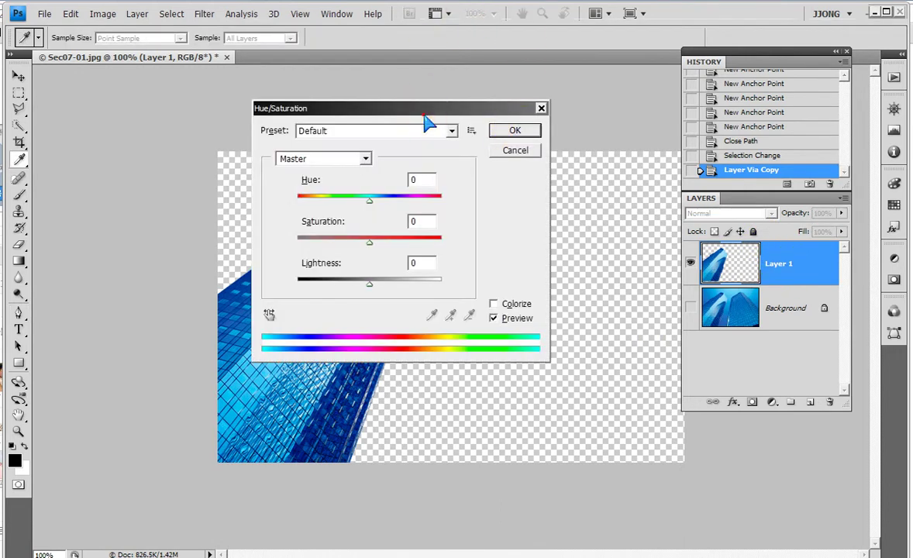
Colorize Layer 1 orange at Hue 23, Saturation 85 and apply it
{"action": "left_click_drag", "start_coordinate": [425, 116], "coordinate": [763, 119]}
{"action": "mouse_move", "coordinate": [710, 201]}
{"action": "left_mouse_down"}
{"action": "mouse_move", "coordinate": [664, 206]}
{"action": "mouse_move", "coordinate": [758, 209]}
{"action": "mouse_move", "coordinate": [638, 205]}
{"action": "mouse_move", "coordinate": [756, 206]}
{"action": "mouse_move", "coordinate": [762, 194]}
{"action": "mouse_move", "coordinate": [768, 210]}
{"action": "left_mouse_up"}
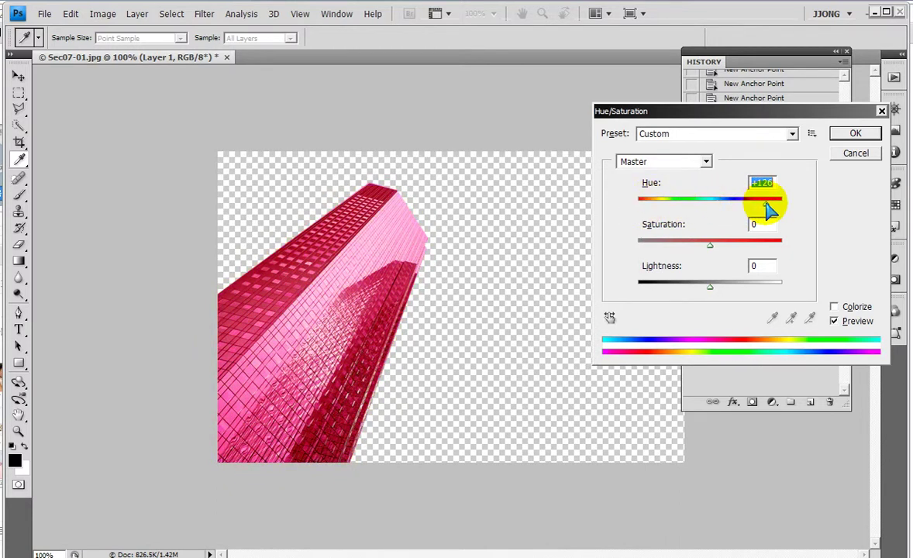
{"action": "left_click_drag", "start_coordinate": [725, 242], "coordinate": [752, 242]}
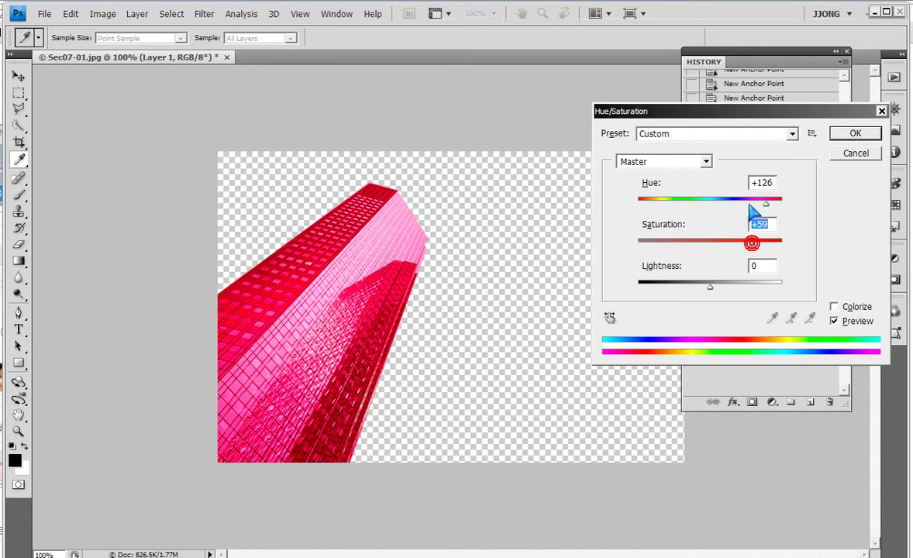
{"action": "left_click_drag", "start_coordinate": [762, 207], "coordinate": [644, 208]}
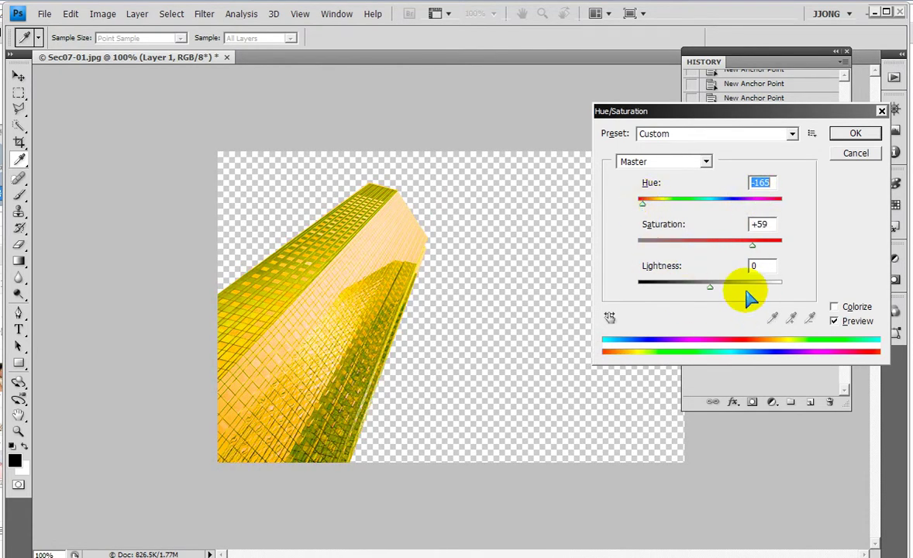
{"action": "left_click", "coordinate": [834, 307]}
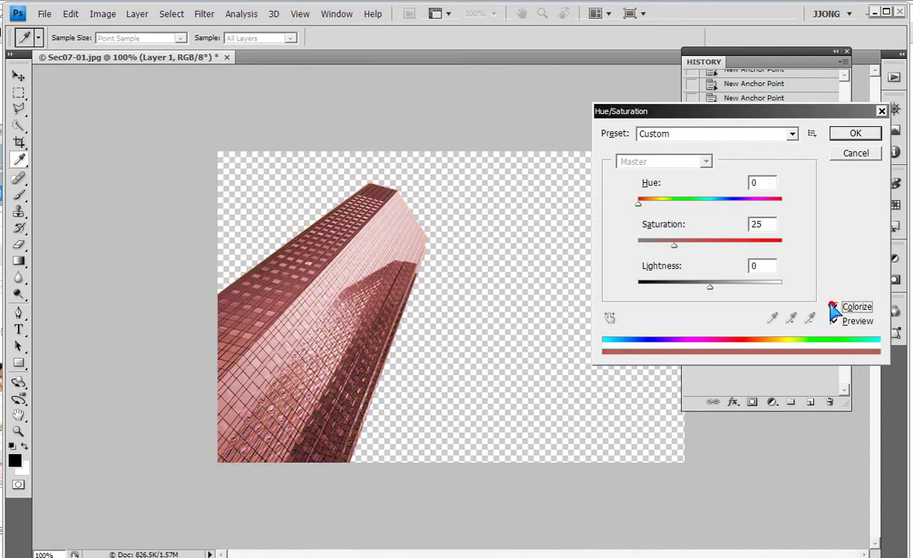
{"action": "left_click_drag", "start_coordinate": [744, 245], "coordinate": [761, 245]}
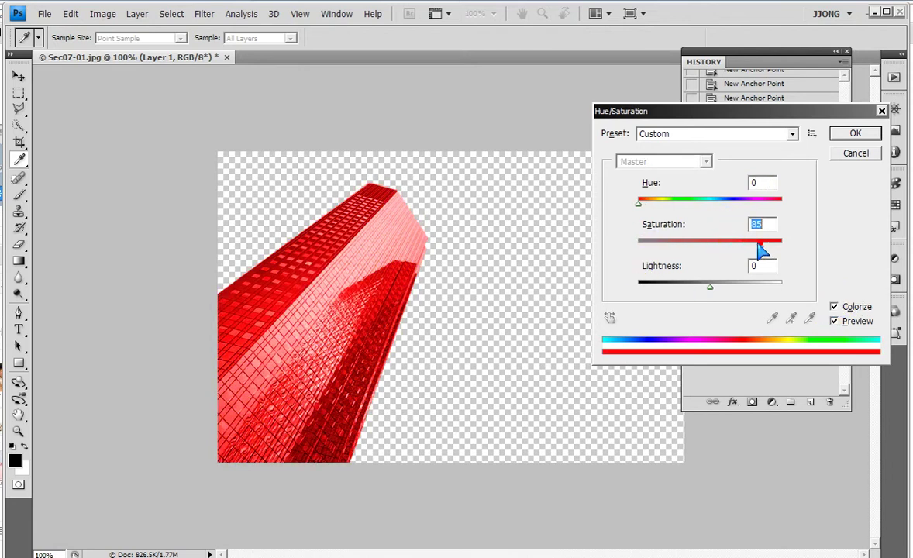
{"action": "left_click_drag", "start_coordinate": [640, 203], "coordinate": [648, 203]}
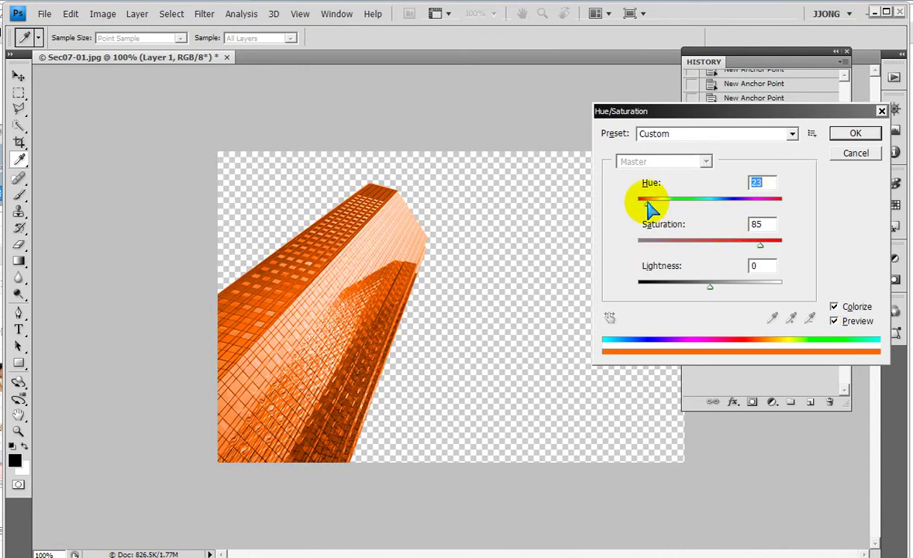
{"action": "left_click", "coordinate": [855, 133]}
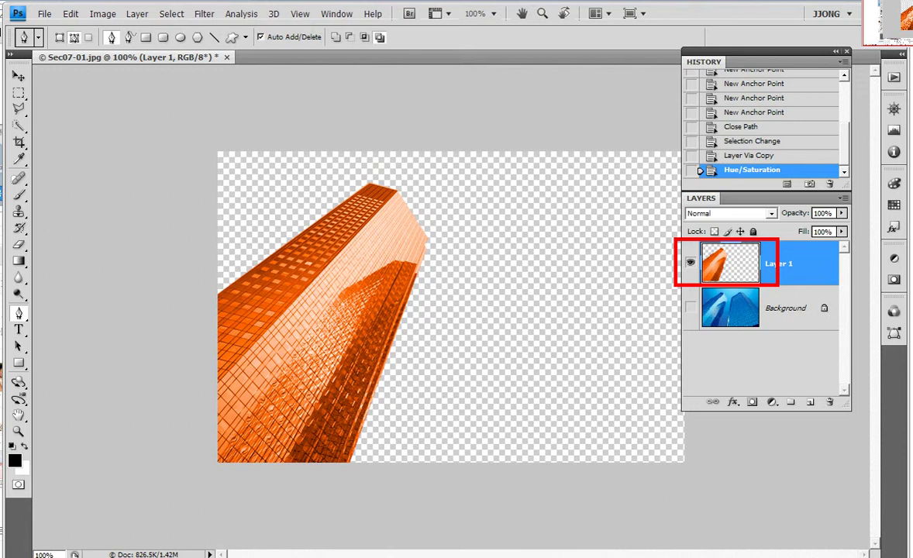
{"action": "left_click", "coordinate": [610, 435]}
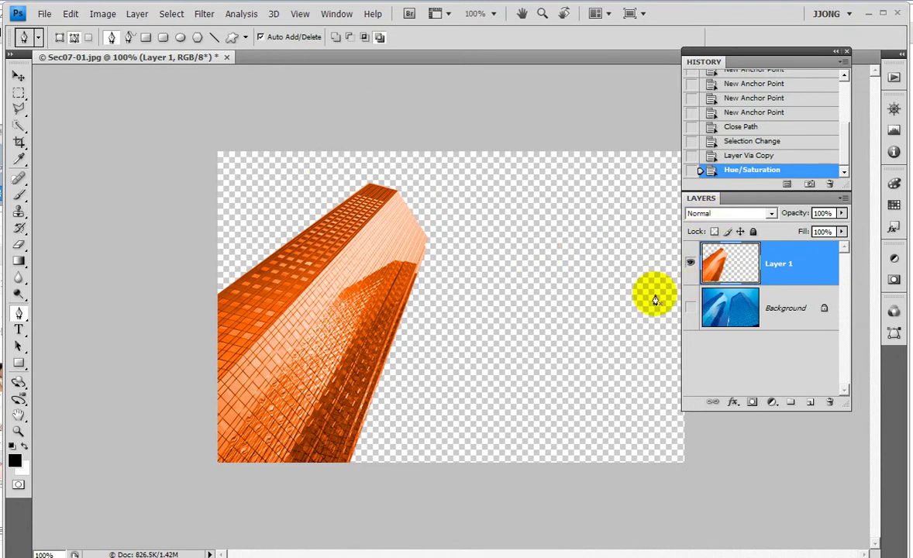
Hide Layer 1, select Background, and float and enlarge the document window
{"action": "left_click", "coordinate": [690, 308]}
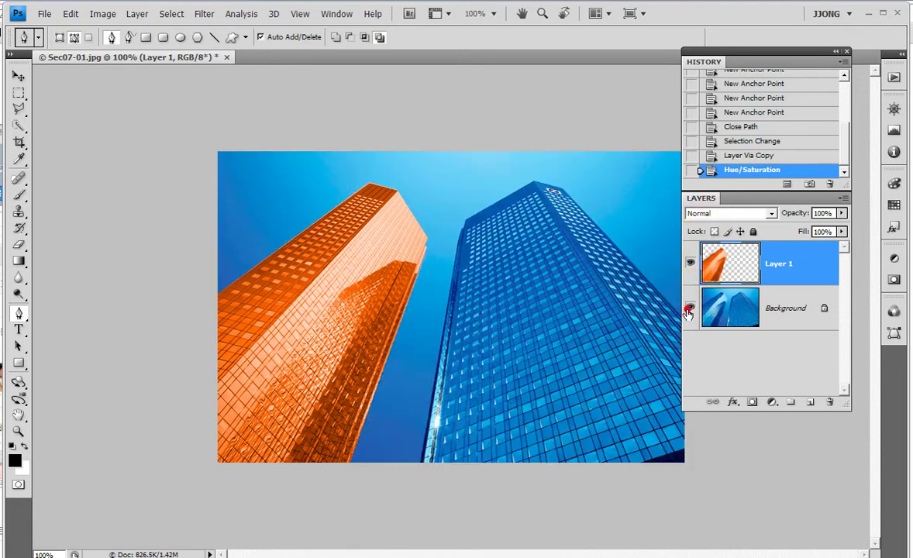
{"action": "left_click", "coordinate": [690, 263]}
{"action": "left_click", "coordinate": [785, 311]}
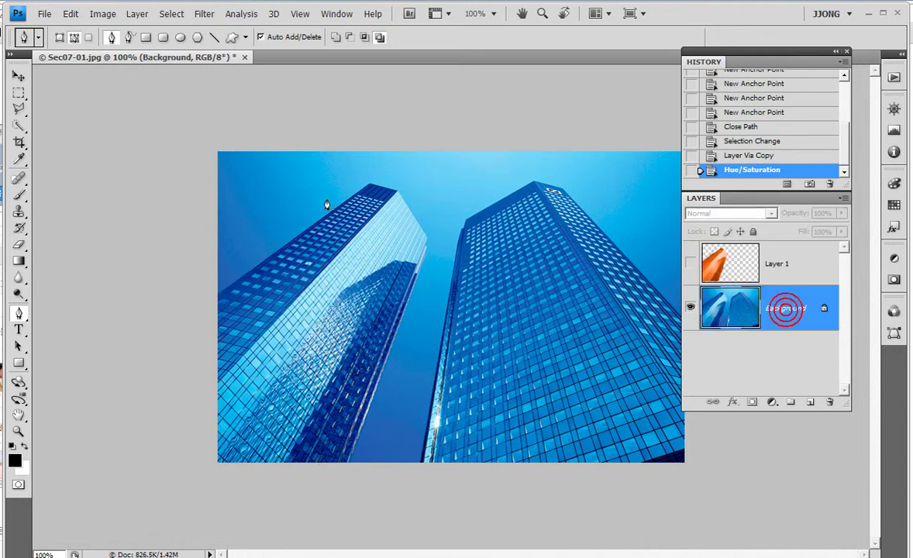
{"action": "left_click_drag", "start_coordinate": [159, 57], "coordinate": [152, 81]}
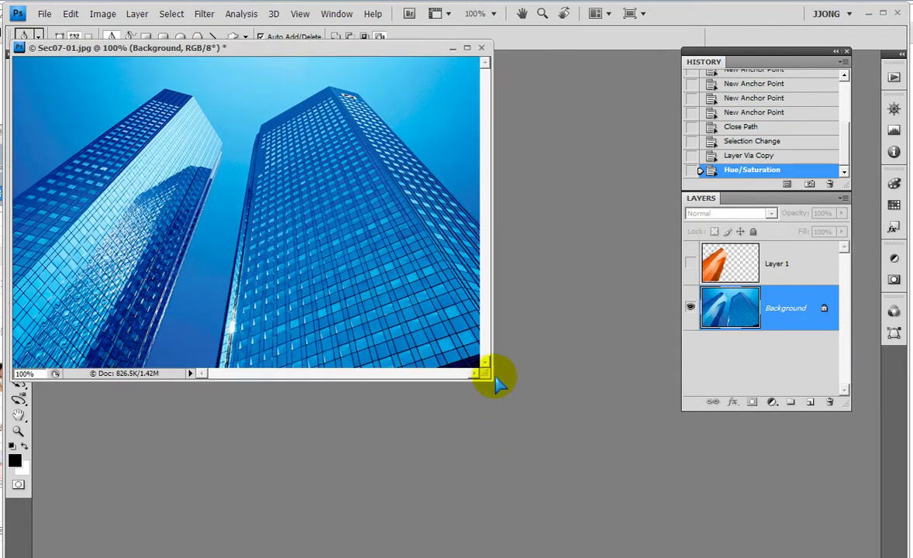
{"action": "left_click_drag", "start_coordinate": [490, 379], "coordinate": [687, 498]}
Trace a closed path around the right skyscraper, extending past the image's bottom edge
{"action": "left_click", "coordinate": [312, 443]}
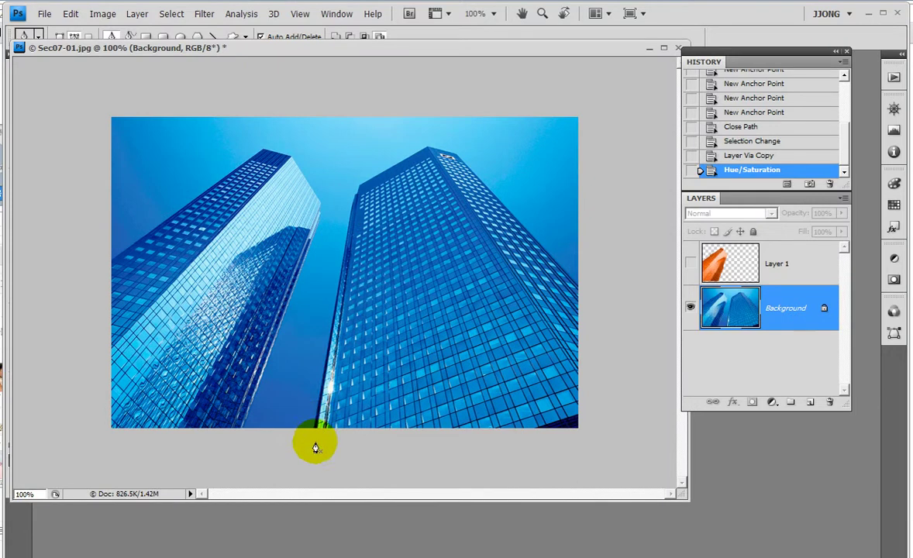
{"action": "left_click", "coordinate": [354, 200]}
{"action": "left_click", "coordinate": [428, 148]}
{"action": "left_click", "coordinate": [456, 160]}
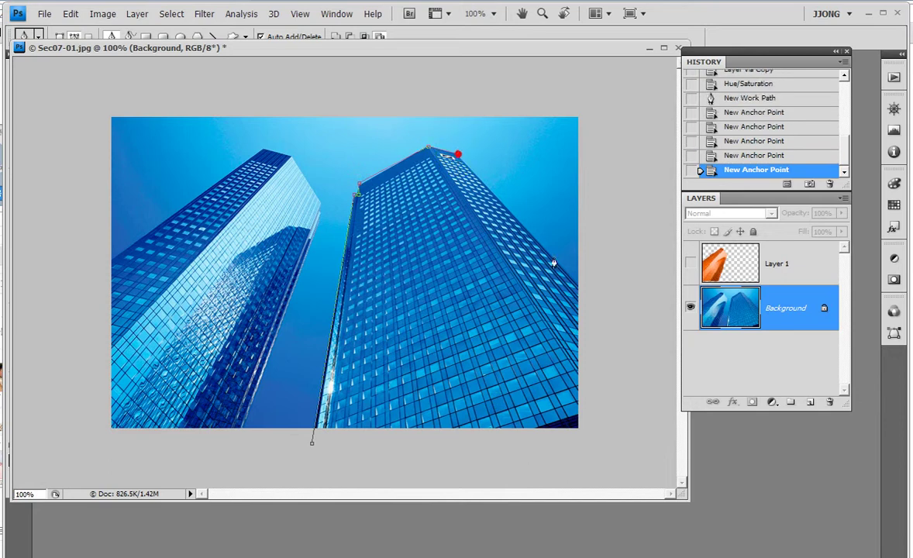
{"action": "left_click", "coordinate": [591, 295]}
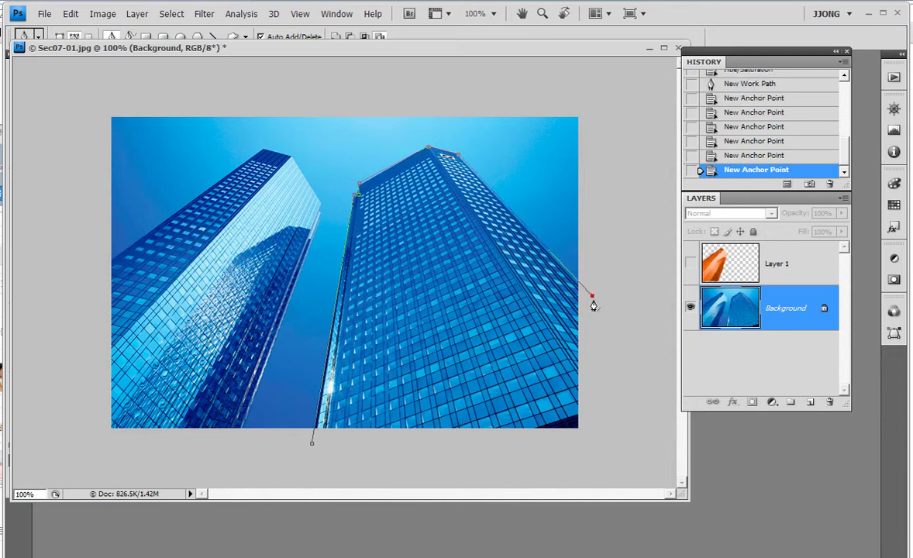
{"action": "left_click", "coordinate": [588, 446]}
{"action": "left_click", "coordinate": [313, 445]}
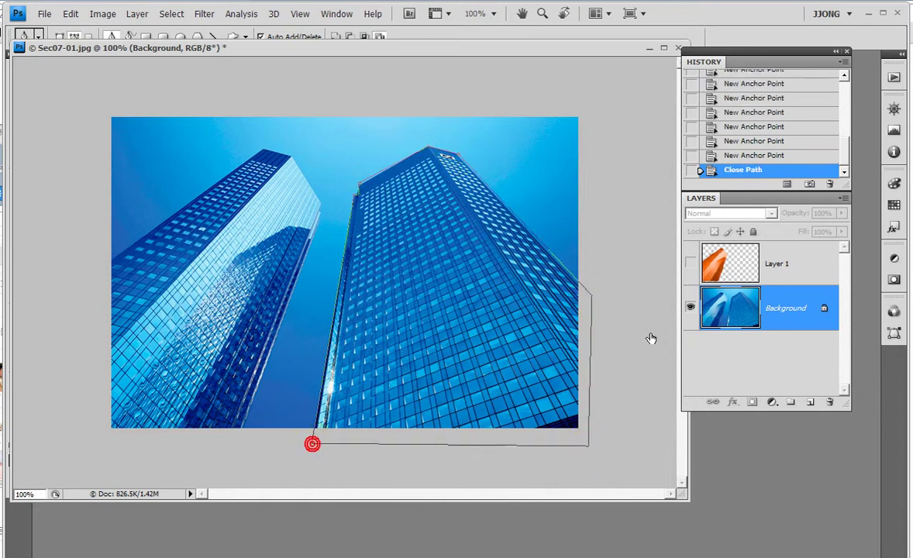
Load the path as a selection, copy it to Layer 2, and hide Background
{"action": "left_click", "coordinate": [894, 333]}
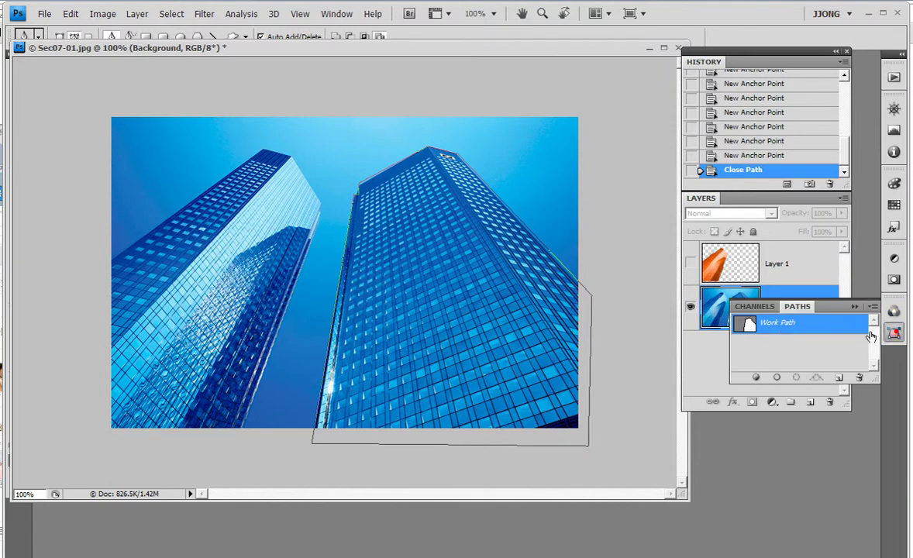
{"action": "left_click", "coordinate": [796, 378]}
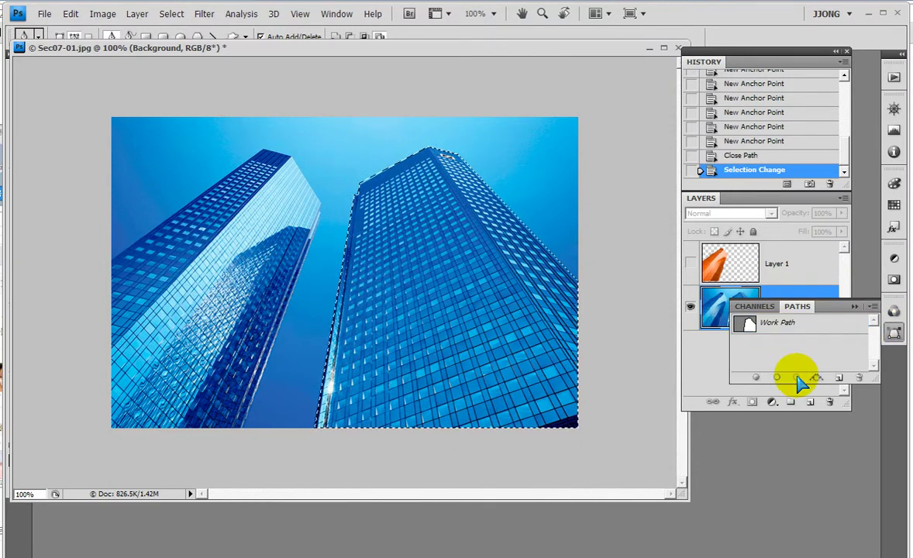
{"action": "key", "text": "ctrl+j"}
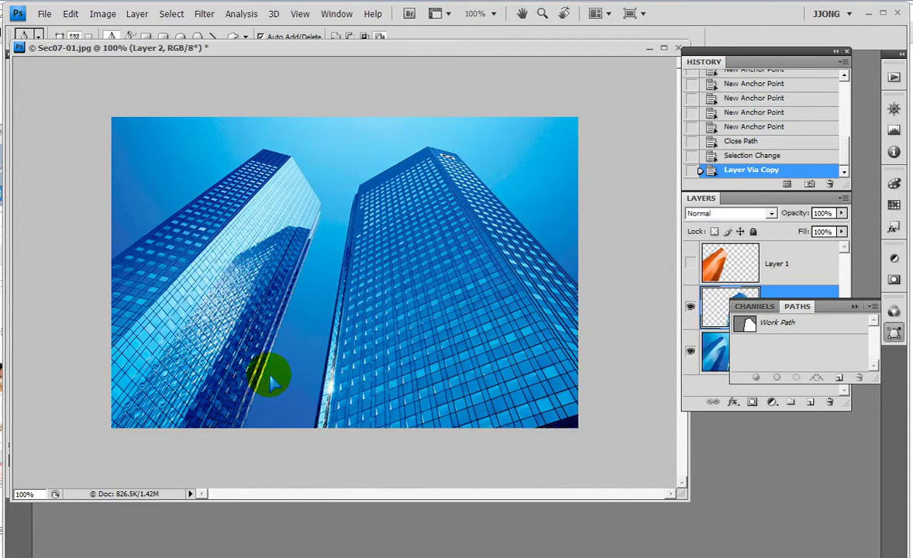
{"action": "left_click", "coordinate": [856, 307]}
{"action": "left_click", "coordinate": [690, 354]}
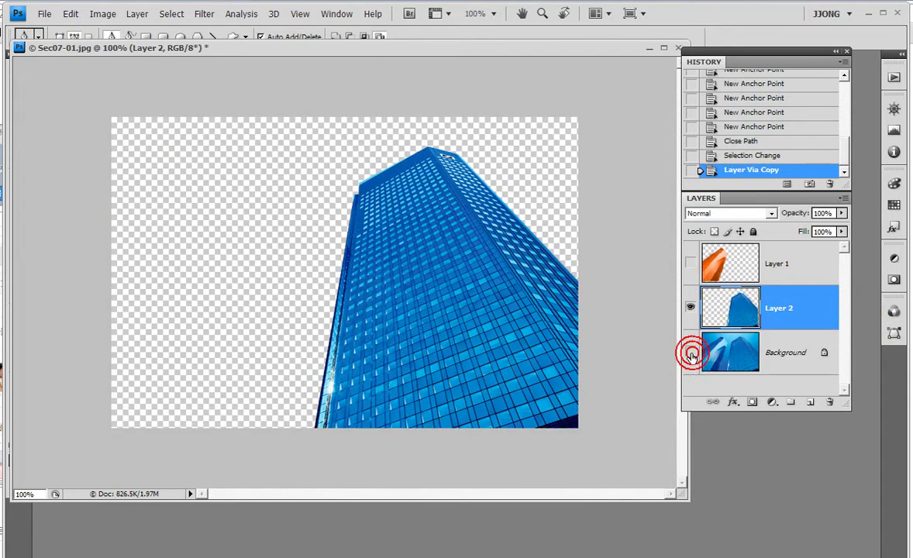
Colorize Layer 2 magenta at Hue 295, Saturation 58 and apply it
{"action": "key", "text": "ctrl+u"}
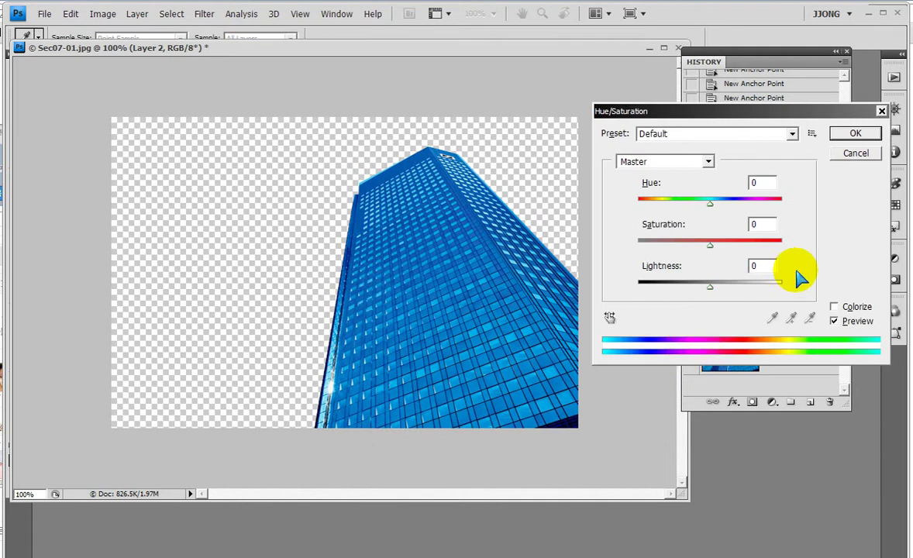
{"action": "left_click_drag", "start_coordinate": [742, 111], "coordinate": [334, 241]}
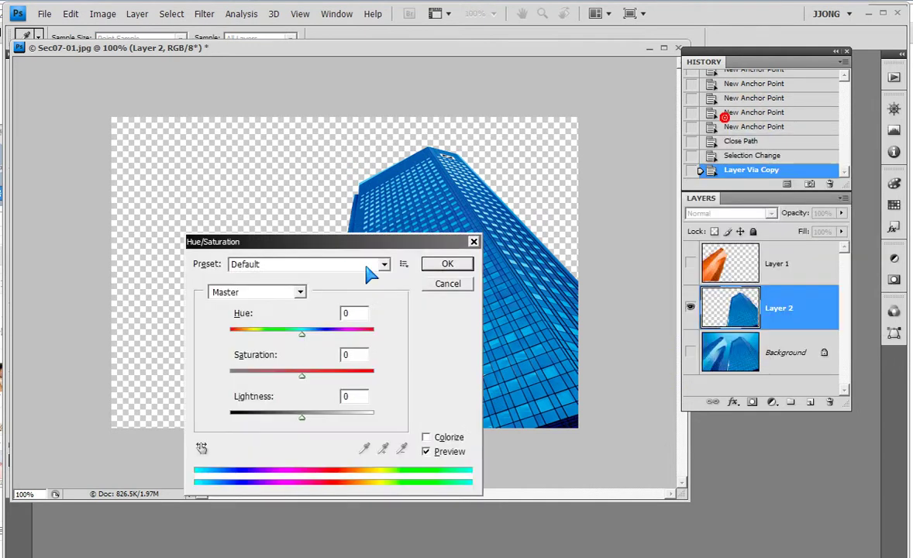
{"action": "left_click", "coordinate": [427, 438]}
{"action": "left_click", "coordinate": [312, 375]}
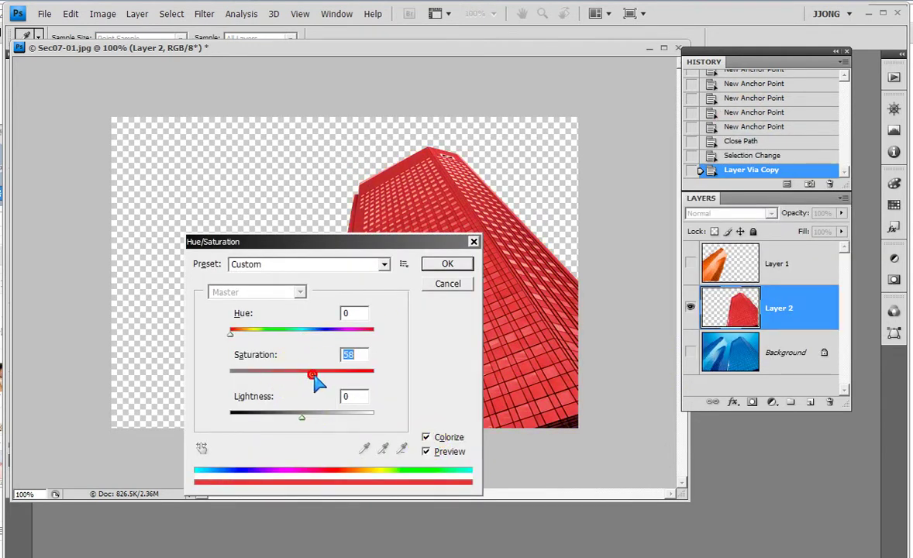
{"action": "left_click_drag", "start_coordinate": [310, 335], "coordinate": [346, 338]}
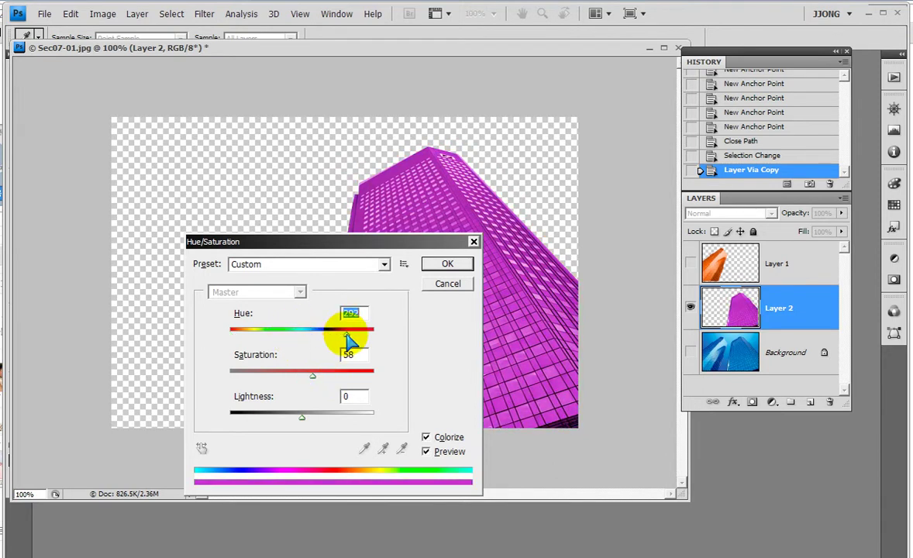
{"action": "left_click_drag", "start_coordinate": [271, 334], "coordinate": [347, 332]}
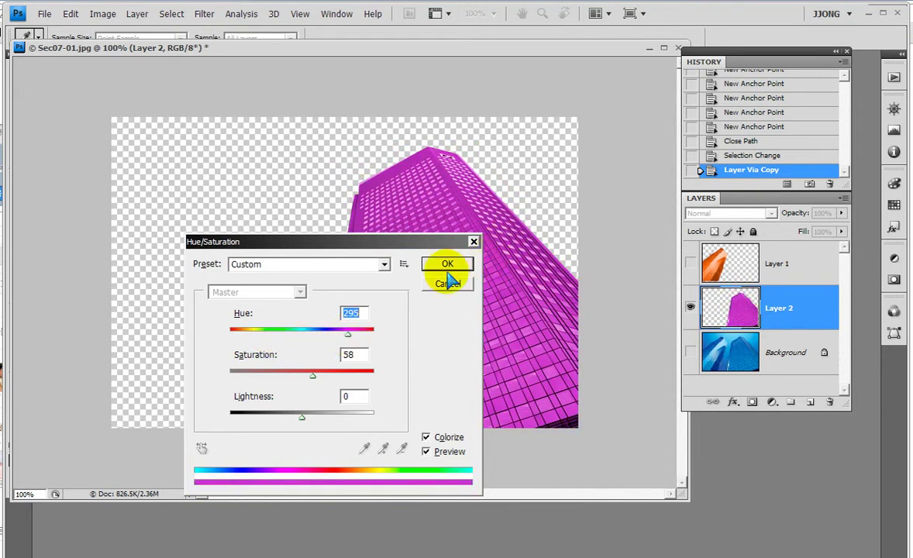
{"action": "left_click", "coordinate": [448, 264]}
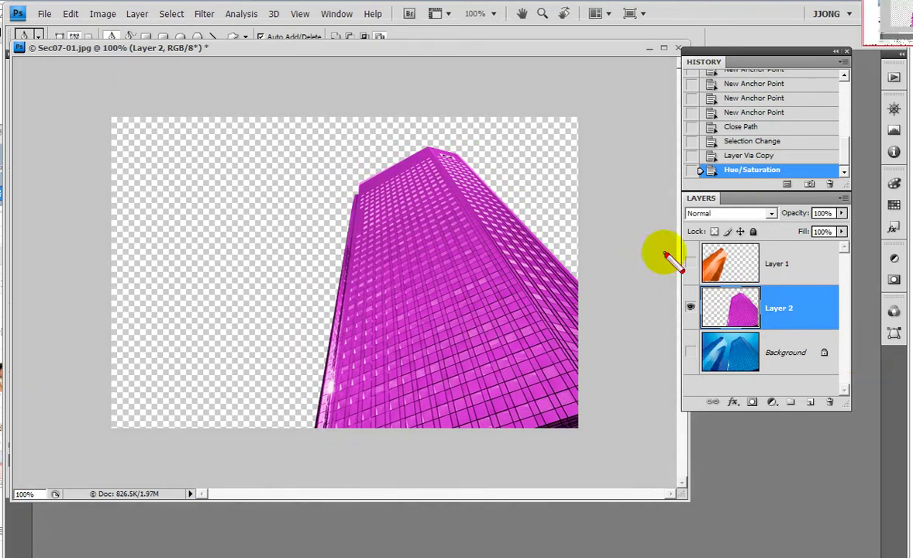
Turn Layer 1 and Background visibility back on to show the full composite
{"action": "mouse_move", "coordinate": [663, 234]}
{"action": "left_mouse_down"}
{"action": "mouse_move", "coordinate": [777, 329]}
{"action": "mouse_move", "coordinate": [675, 384]}
{"action": "left_mouse_up"}
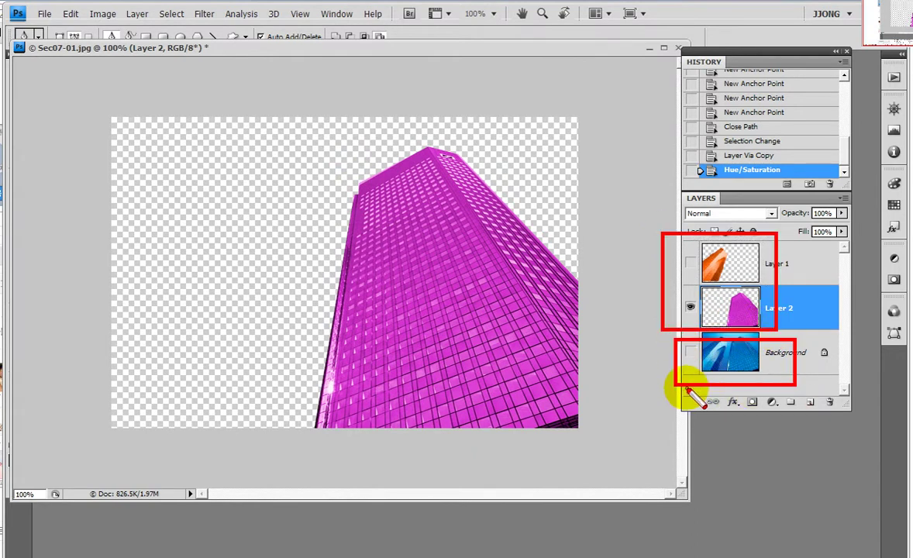
{"action": "left_click", "coordinate": [691, 263]}
{"action": "left_click", "coordinate": [691, 352]}
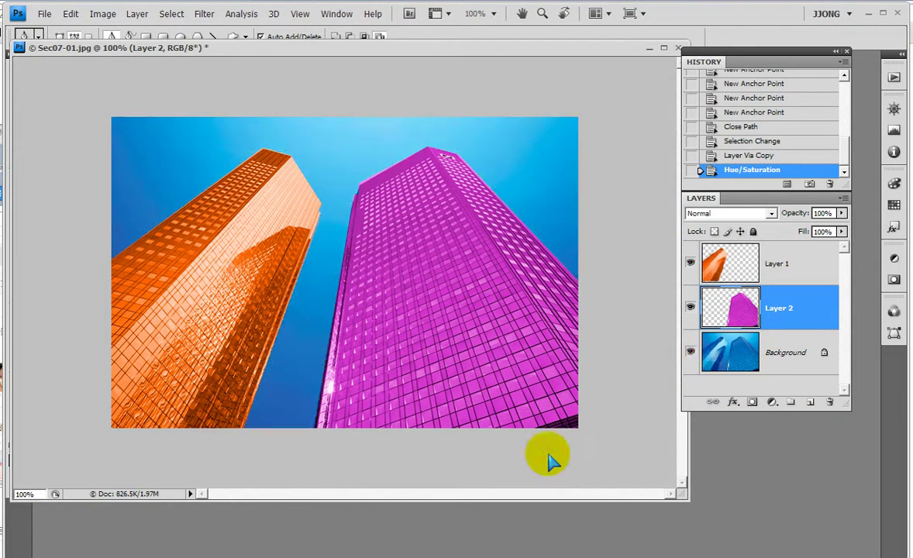